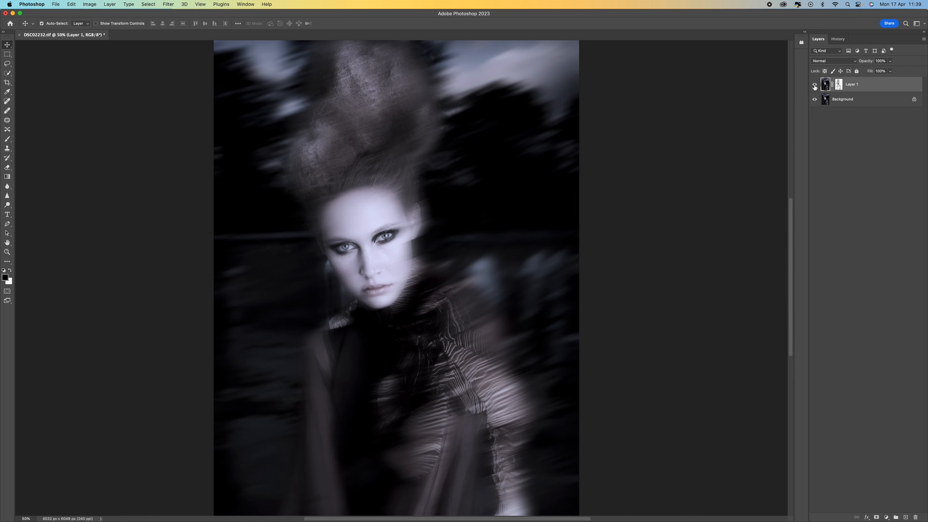
Revert the image to its original DSC02232.tif history snapshot and duplicate the Background layer.
{"action": "left_click", "coordinate": [815, 85]}
{"action": "left_click", "coordinate": [838, 38]}
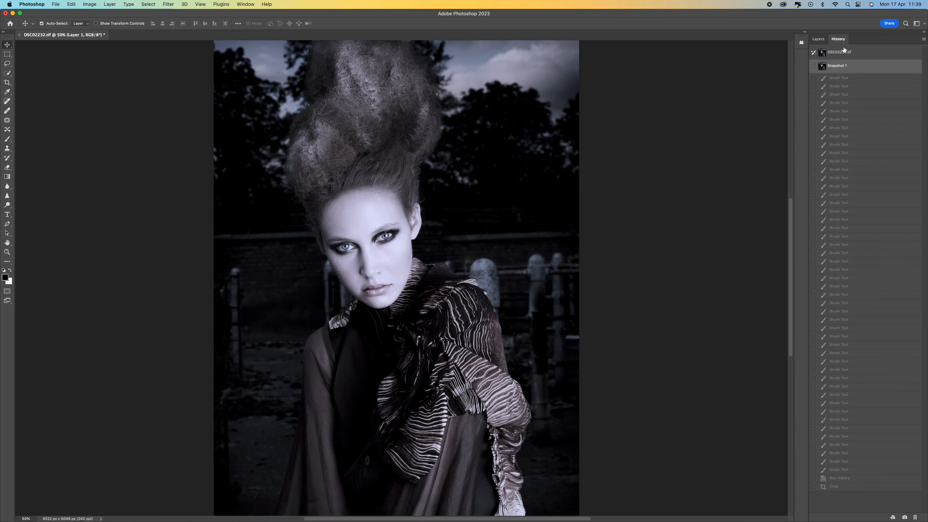
{"action": "left_click", "coordinate": [846, 52]}
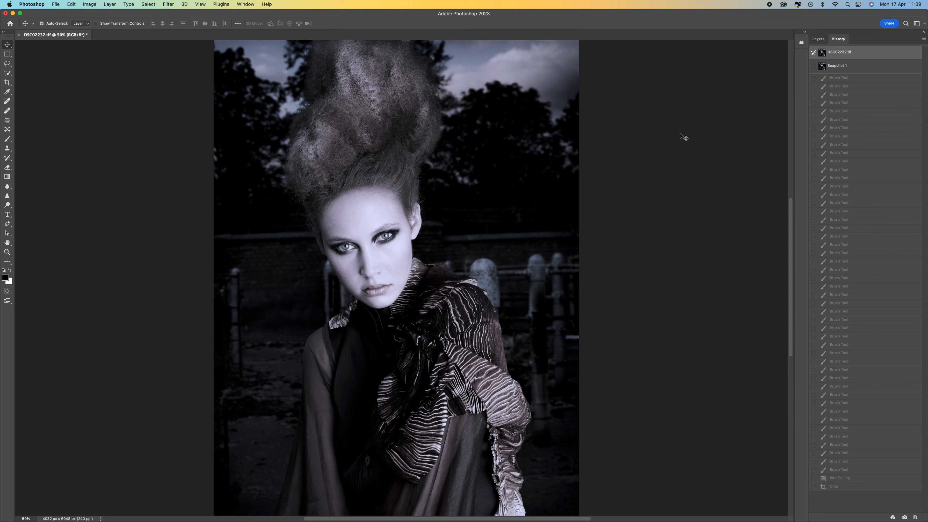
{"action": "left_click", "coordinate": [818, 38]}
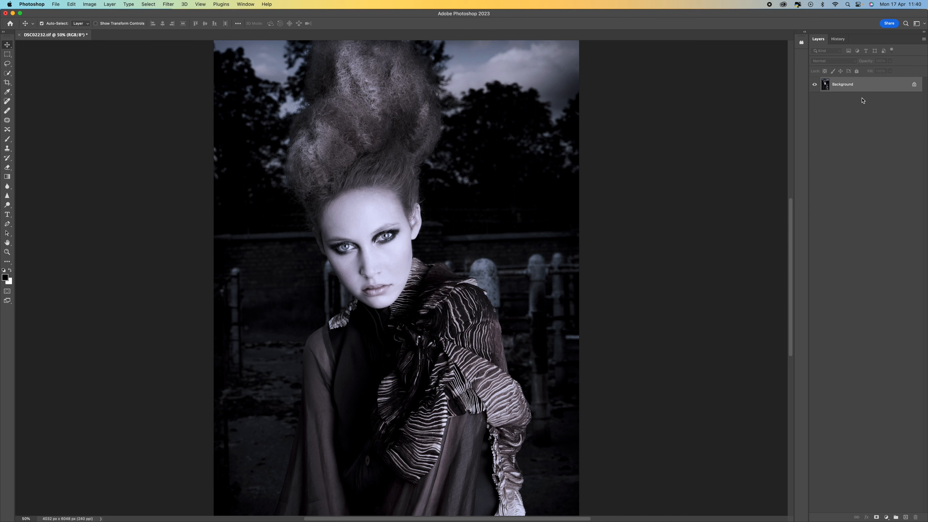
{"action": "key", "text": "super+j"}
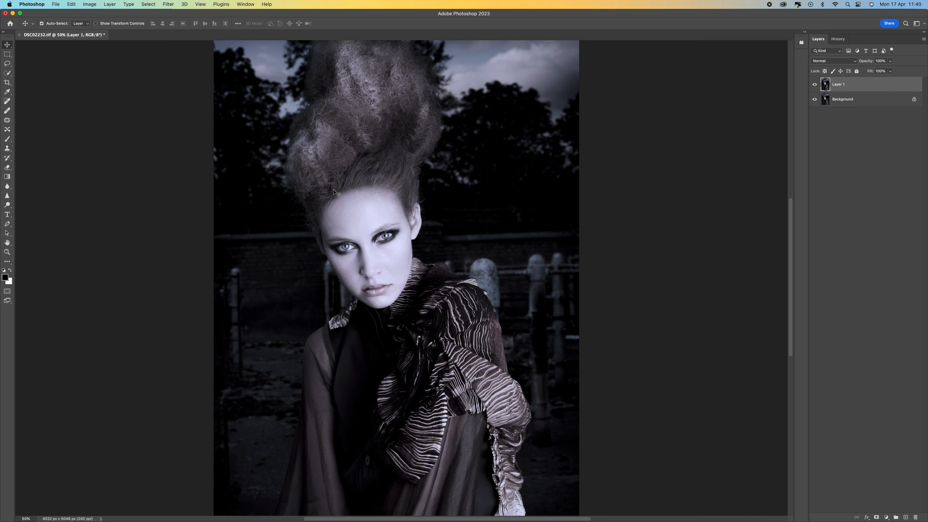
Start a Path Blur on Layer 1 with the Rear Sync Flash preset and set its speed to 154%.
{"action": "left_click", "coordinate": [166, 4]}
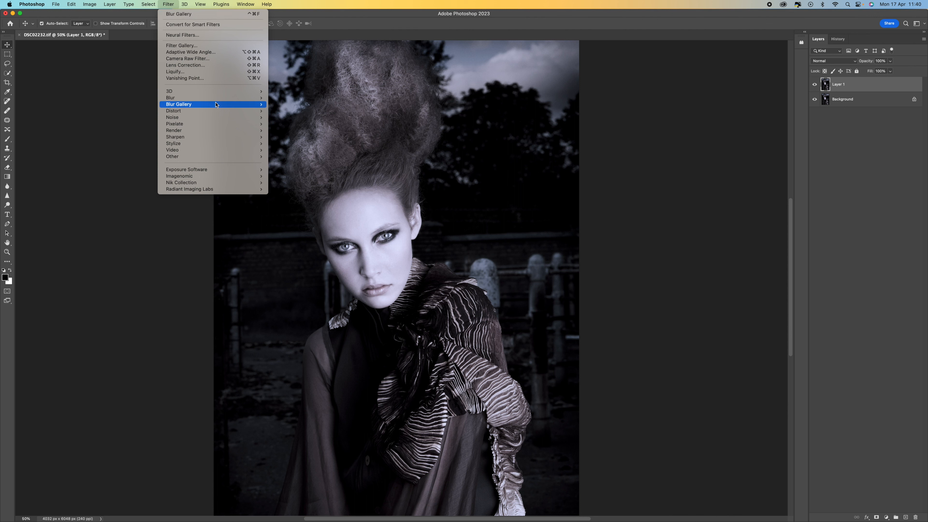
{"action": "mouse_move", "coordinate": [264, 105]}
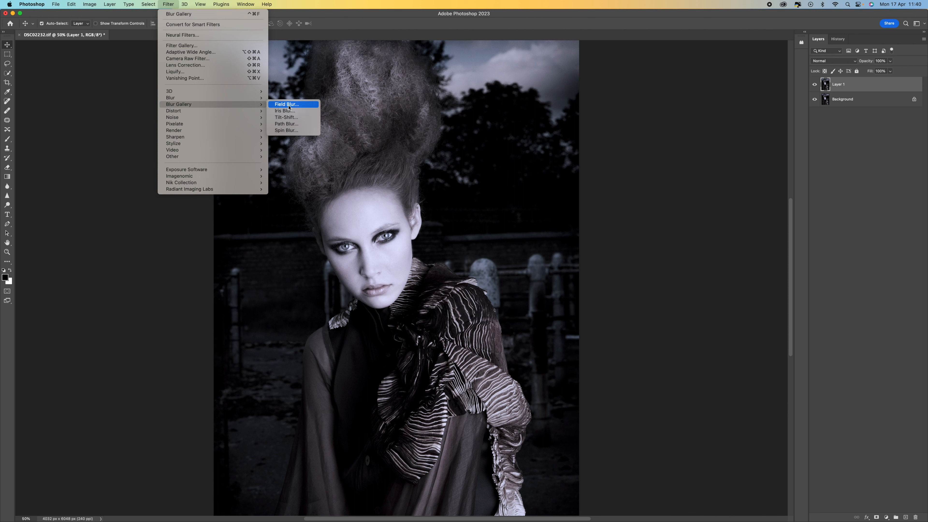
{"action": "left_click", "coordinate": [306, 125]}
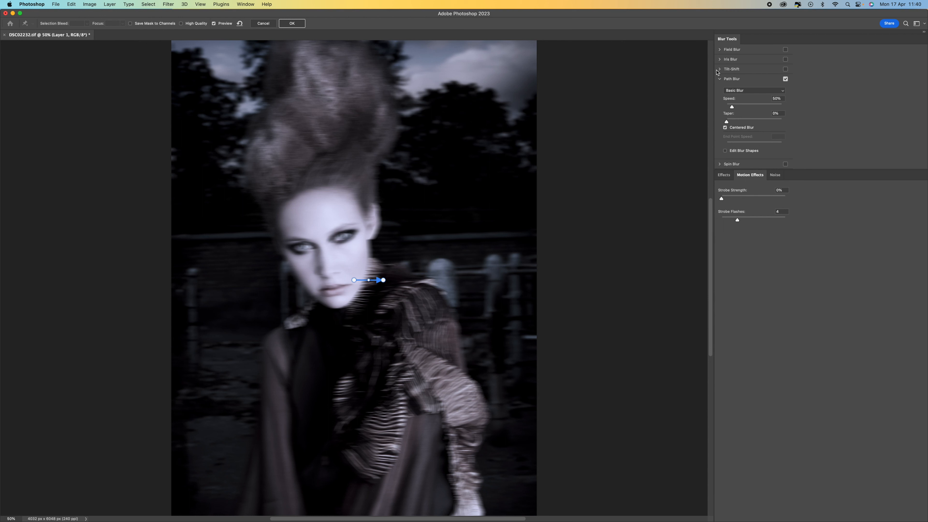
{"action": "left_click", "coordinate": [740, 91]}
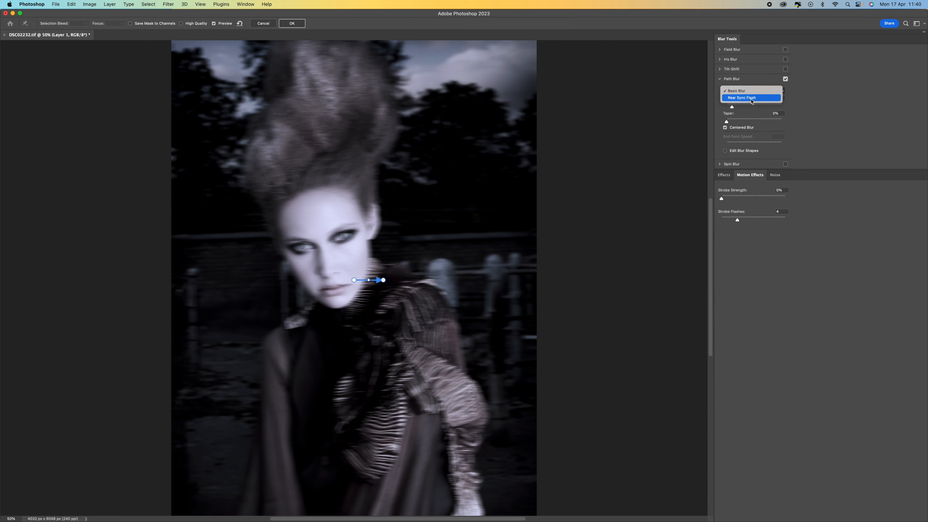
{"action": "left_click", "coordinate": [752, 98]}
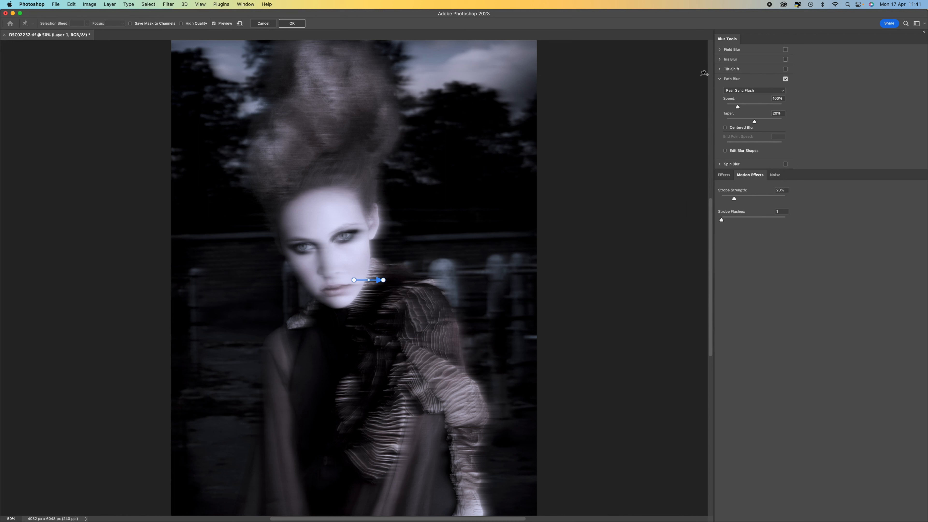
{"action": "left_click", "coordinate": [747, 108]}
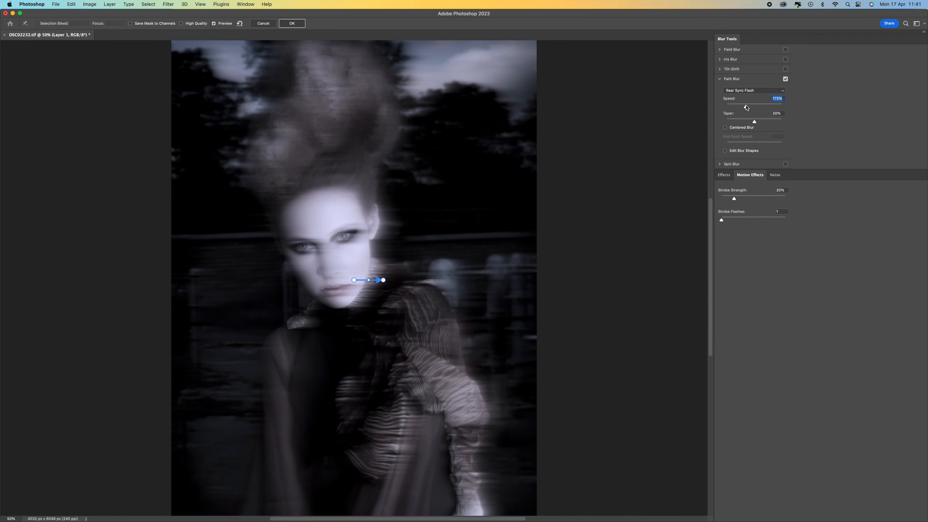
{"action": "left_click", "coordinate": [752, 107]}
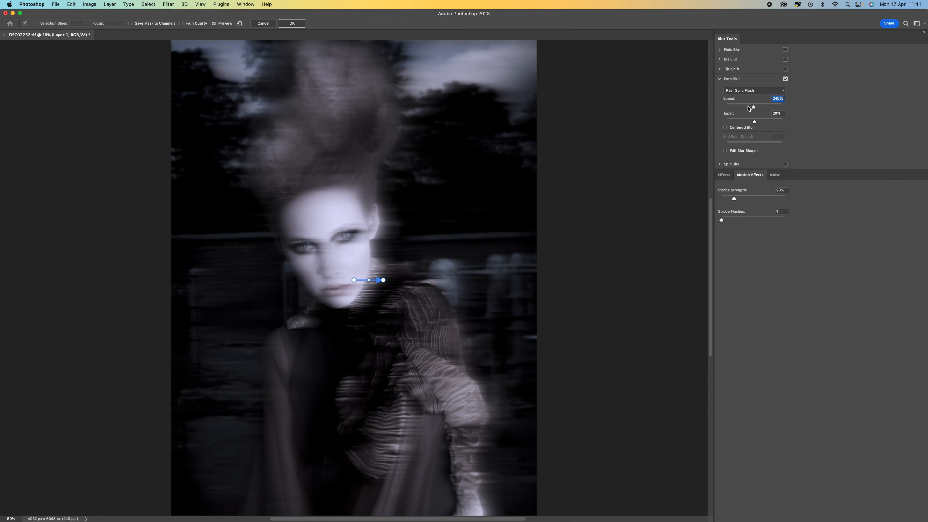
{"action": "left_click", "coordinate": [743, 107]}
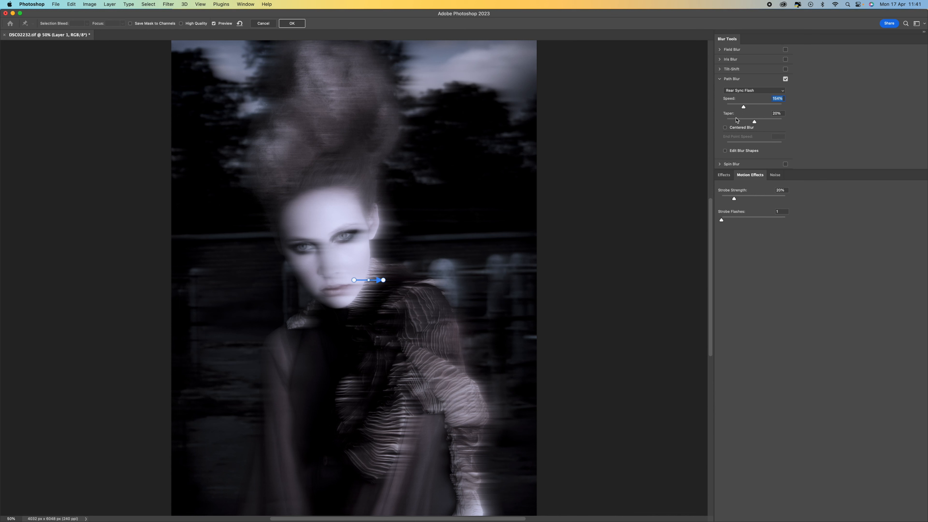
Lengthen the blur path and bend it into a shallow upward-opening curve from the collar, under the chin, to the shoulder.
{"action": "left_click_drag", "start_coordinate": [354, 281], "coordinate": [294, 296]}
{"action": "left_click_drag", "start_coordinate": [384, 280], "coordinate": [405, 283]}
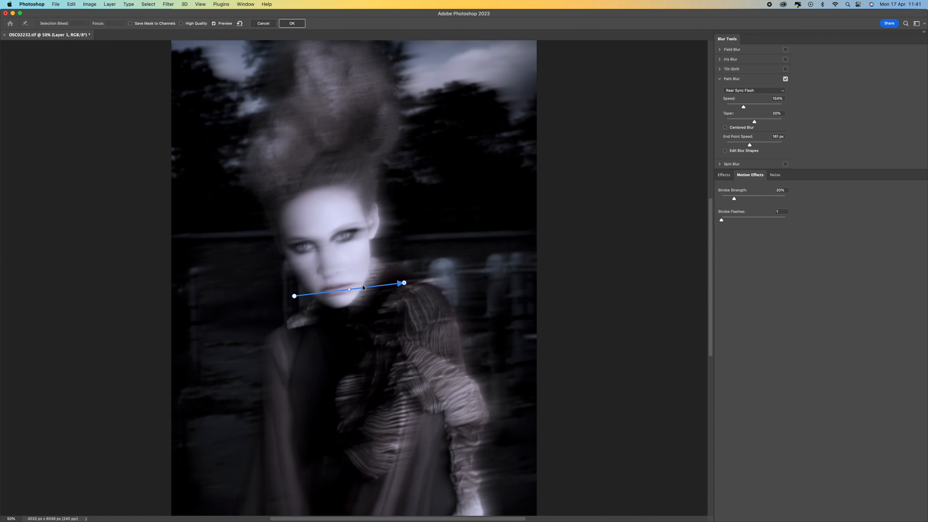
{"action": "left_click_drag", "start_coordinate": [349, 291], "coordinate": [357, 316]}
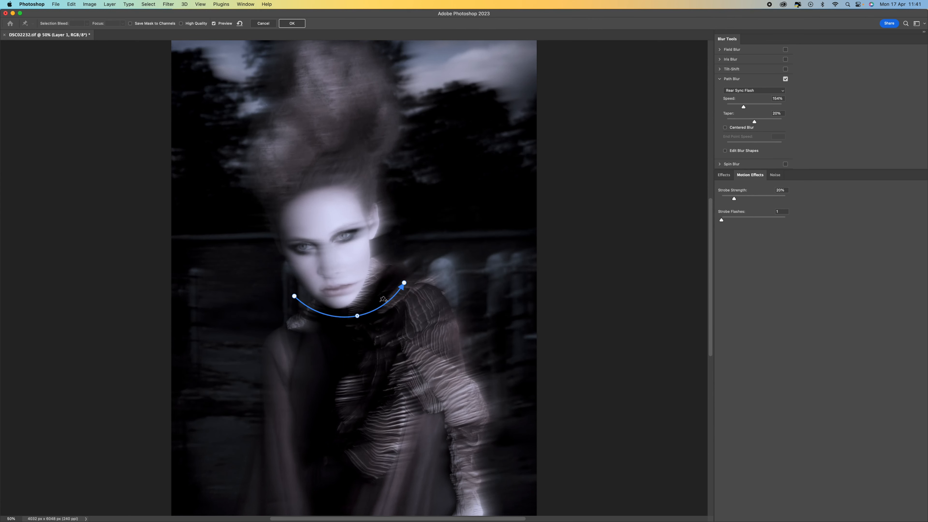
{"action": "left_click_drag", "start_coordinate": [404, 282], "coordinate": [429, 278]}
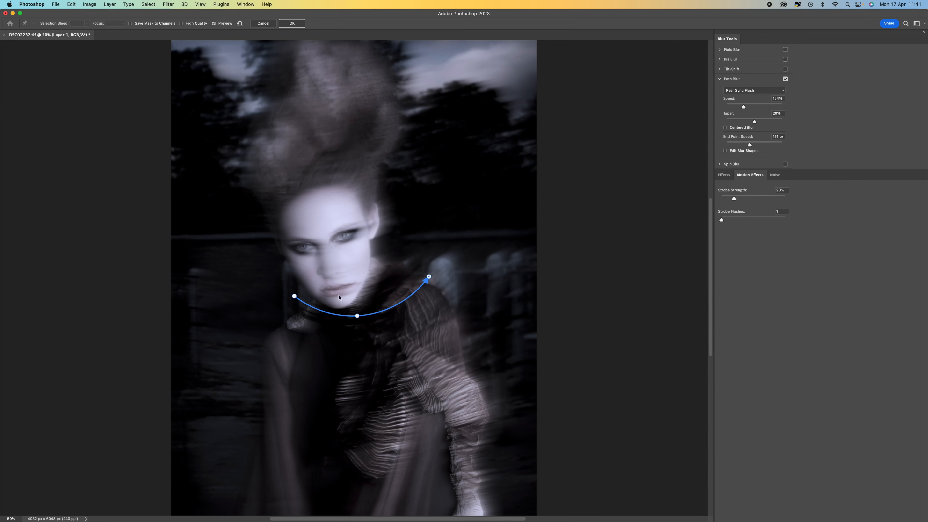
{"action": "left_click_drag", "start_coordinate": [294, 296], "coordinate": [289, 312]}
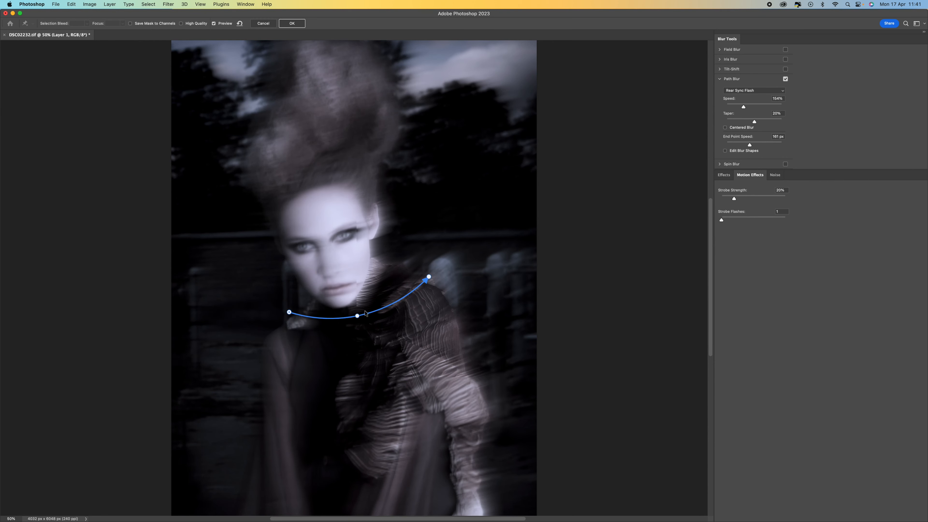
{"action": "left_click_drag", "start_coordinate": [357, 315], "coordinate": [356, 312]}
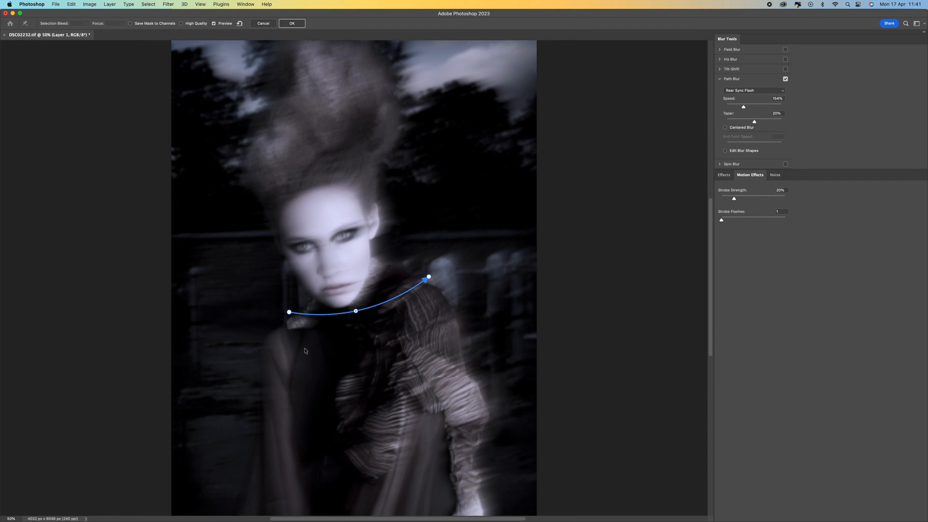
Add a second blur path just below the first, running across the upper chest, and curve it slightly downward.
{"action": "left_click", "coordinate": [293, 323]}
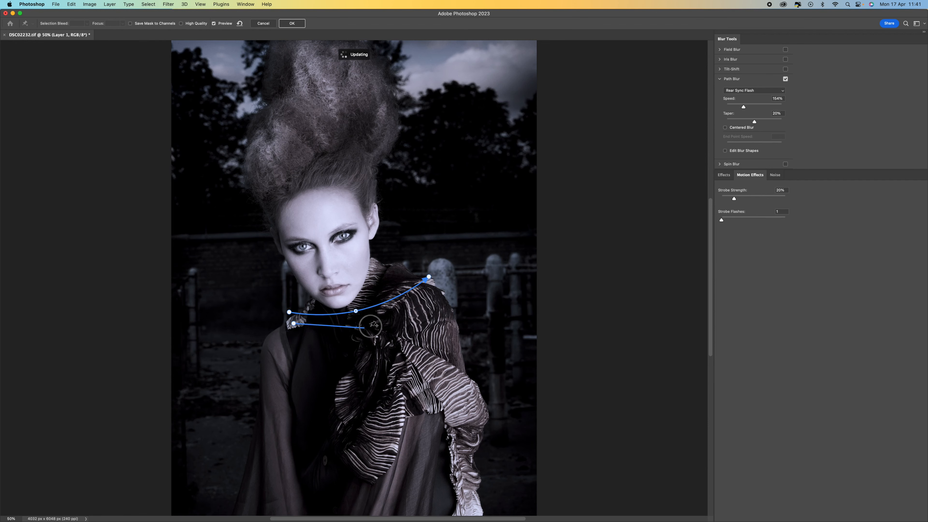
{"action": "double_click", "coordinate": [411, 319]}
{"action": "left_click_drag", "start_coordinate": [352, 321], "coordinate": [353, 332]}
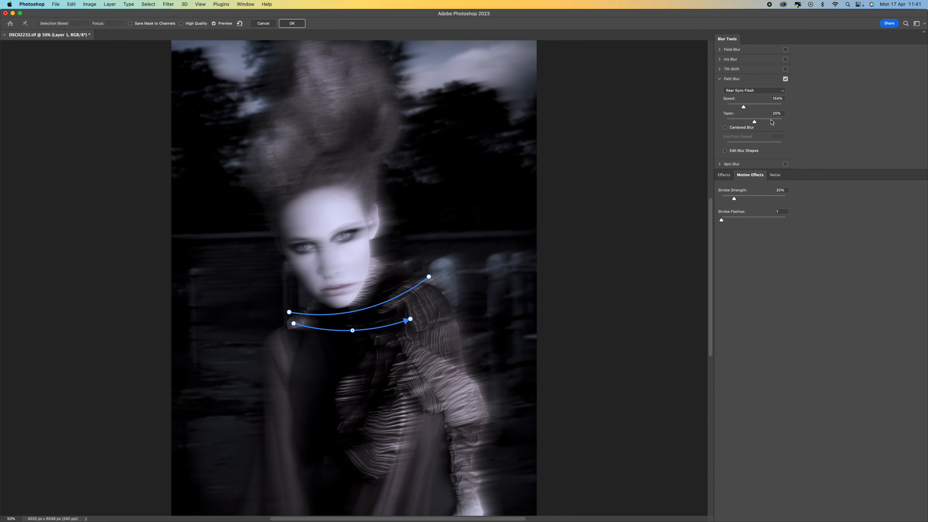
Set the path blur's speed to 199% and its taper to 14%.
{"action": "left_click_drag", "start_coordinate": [743, 106], "coordinate": [770, 122]}
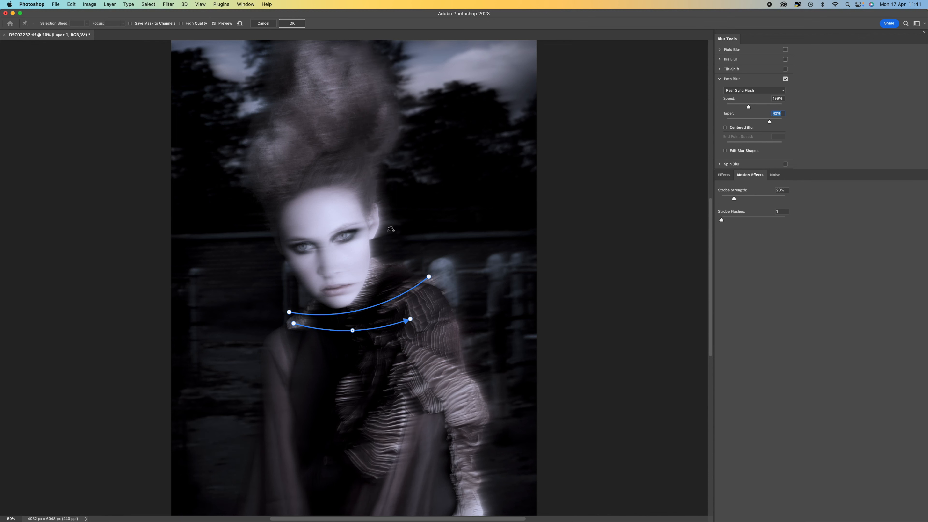
{"action": "left_click", "coordinate": [747, 121]}
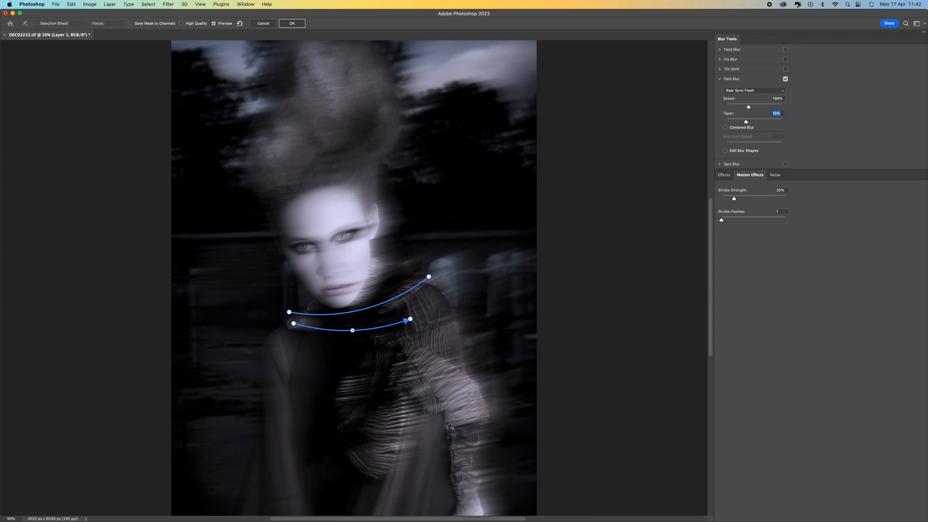
{"action": "left_click", "coordinate": [741, 122]}
Set the motion effects to 4 strobe flashes with a strobe strength of 23%.
{"action": "left_click", "coordinate": [741, 199]}
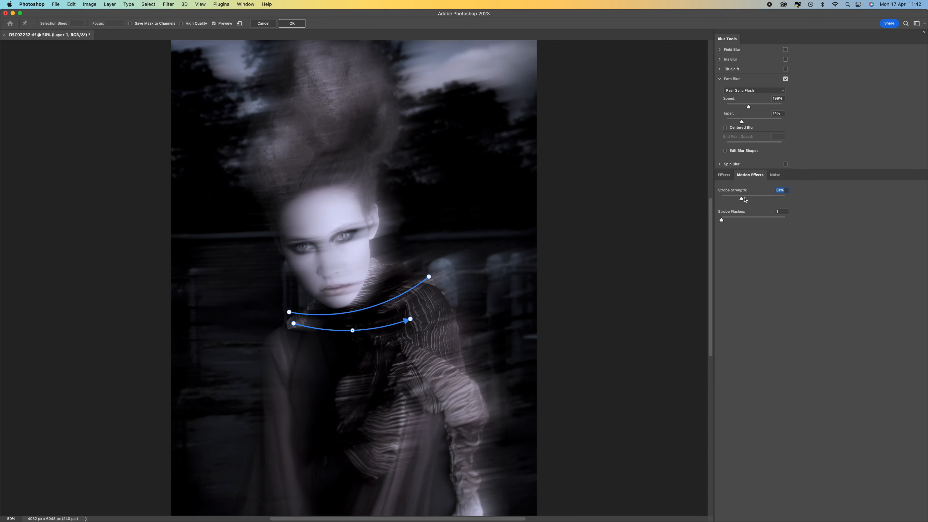
{"action": "left_click_drag", "start_coordinate": [744, 199], "coordinate": [755, 199]}
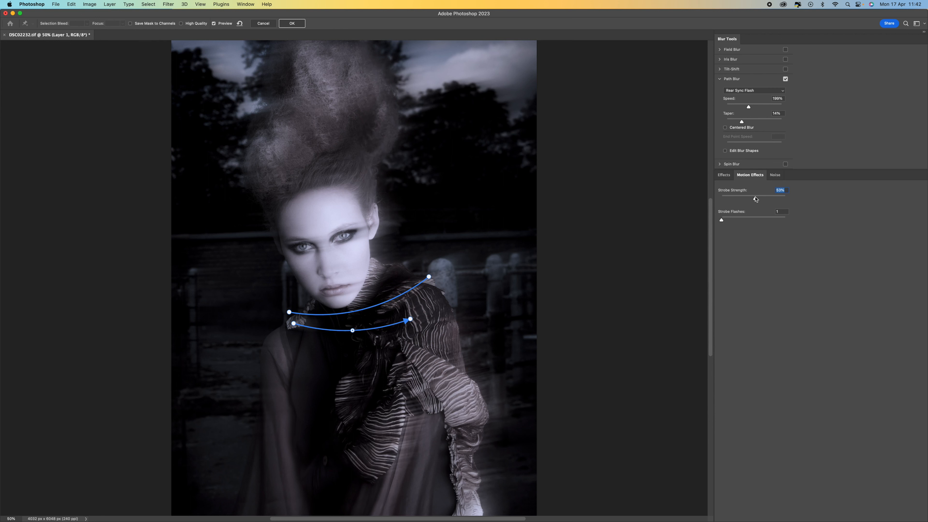
{"action": "left_click_drag", "start_coordinate": [755, 199], "coordinate": [734, 199]}
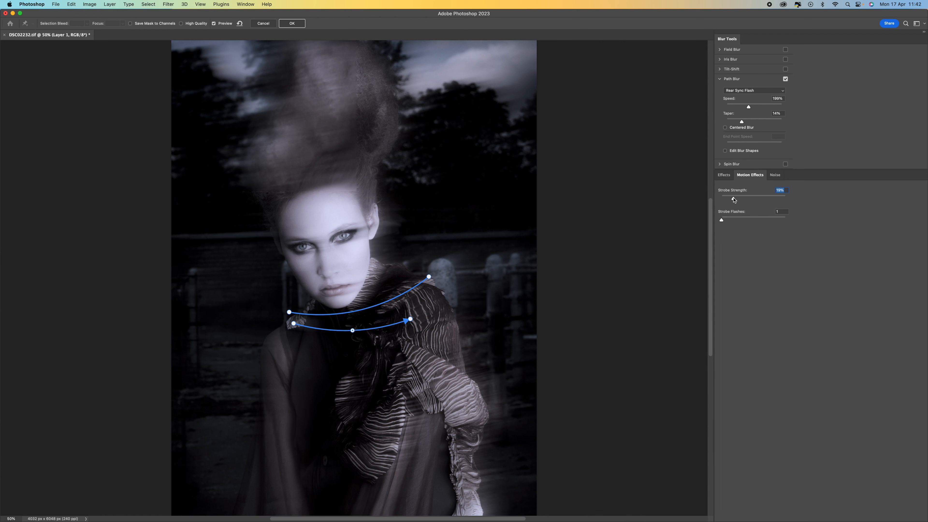
{"action": "left_click", "coordinate": [738, 220]}
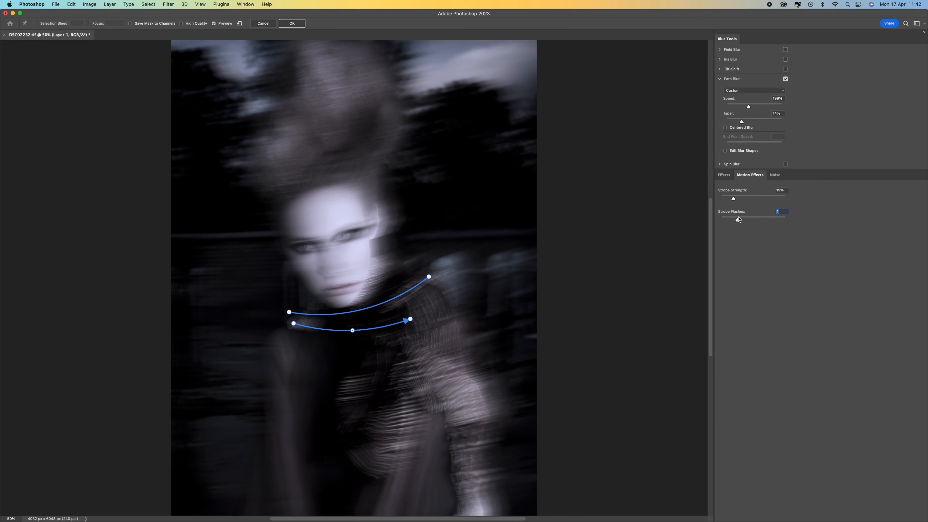
{"action": "left_click", "coordinate": [729, 199]}
{"action": "left_click", "coordinate": [737, 200]}
Deepen the curves of both blur paths, extend the upper path's end beyond the shoulder, and apply the blur.
{"action": "left_click_drag", "start_coordinate": [352, 332], "coordinate": [353, 346]}
{"action": "left_click_drag", "start_coordinate": [429, 276], "coordinate": [441, 263]}
{"action": "left_click_drag", "start_coordinate": [357, 311], "coordinate": [356, 323]}
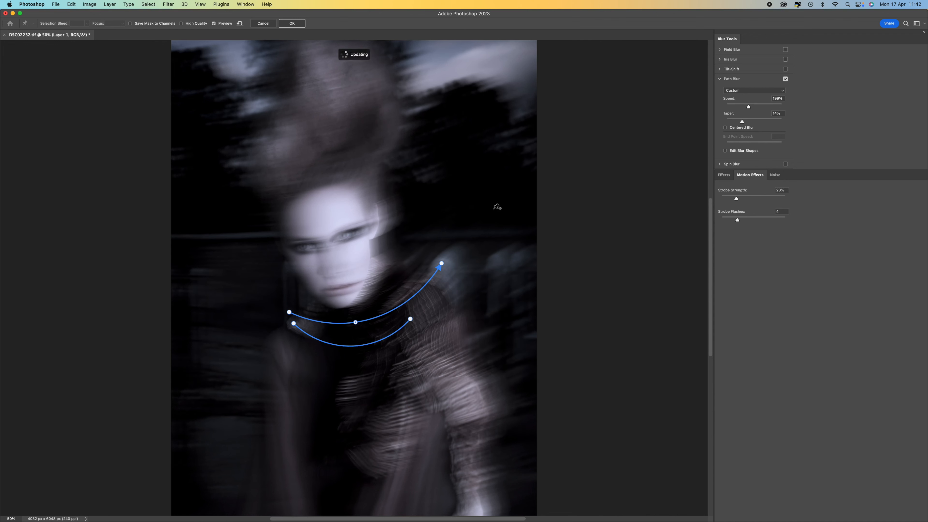
{"action": "left_click", "coordinate": [292, 24]}
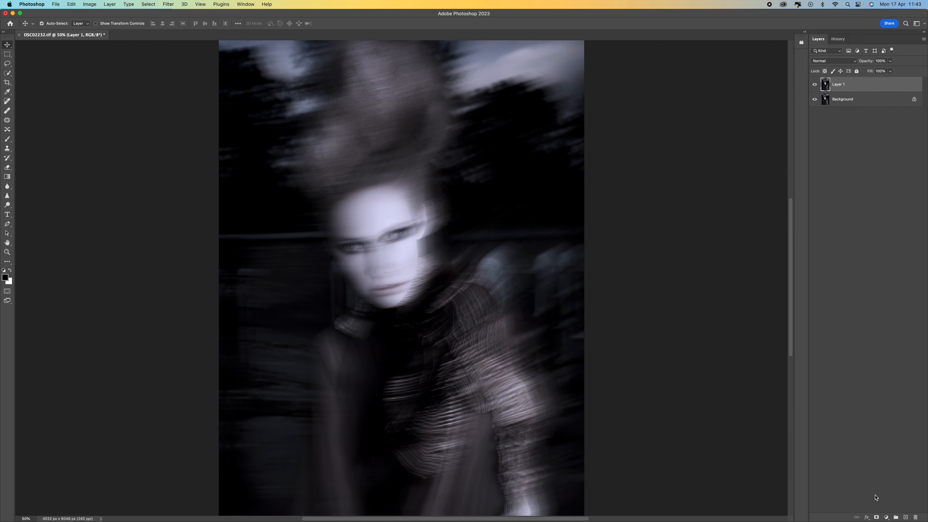
Add a white layer mask to Layer 1 and ready the Brush tool with black as the foreground color.
{"action": "left_click", "coordinate": [877, 517]}
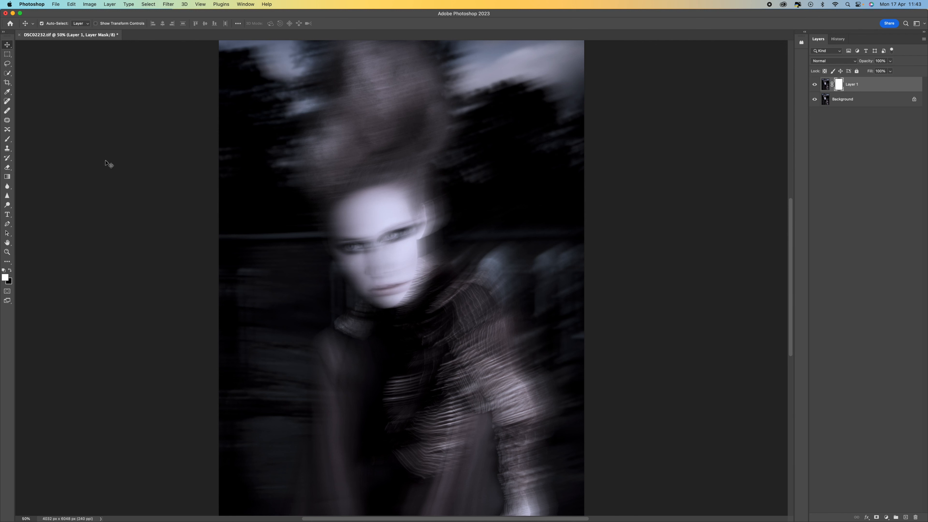
{"action": "left_click", "coordinate": [12, 138]}
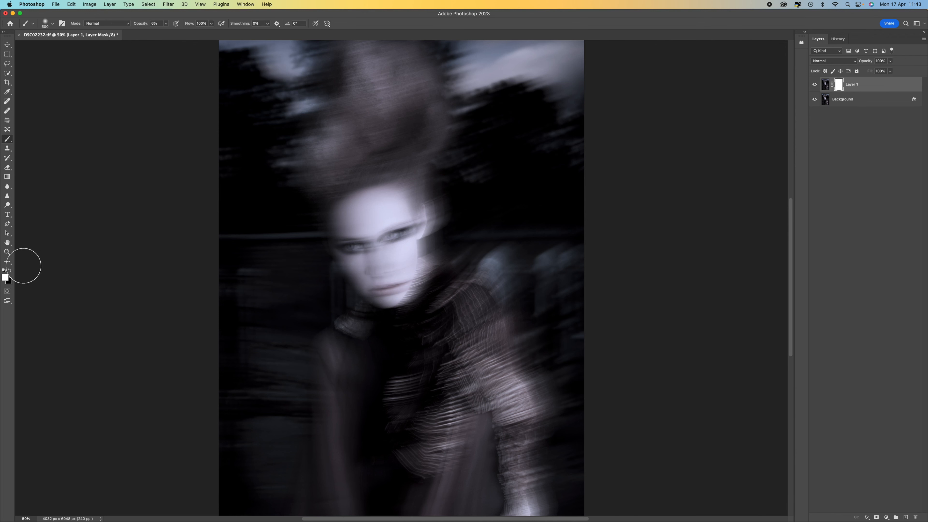
{"action": "left_click", "coordinate": [9, 271]}
{"action": "left_click", "coordinate": [53, 25]}
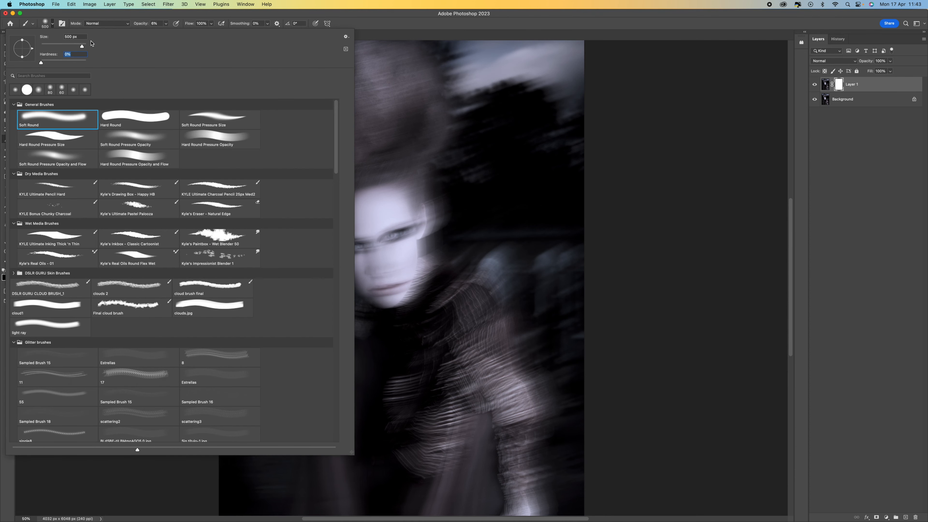
{"action": "left_click", "coordinate": [121, 13]}
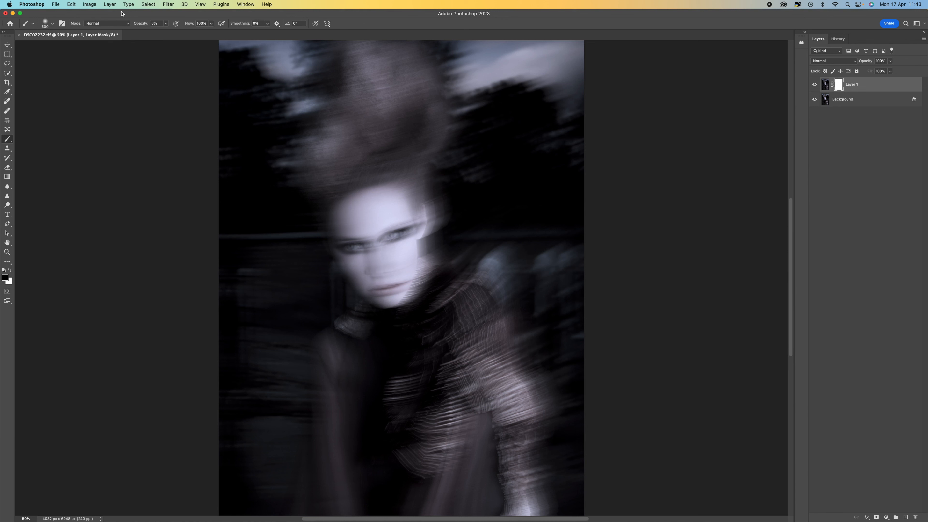
Paint on the mask to reveal the sharp eyes at 21% brush opacity and the nose and mouth at 9%.
{"action": "left_click", "coordinate": [166, 24]}
{"action": "left_click_drag", "start_coordinate": [167, 33], "coordinate": [168, 34]}
{"action": "mouse_move", "coordinate": [396, 231]}
{"action": "left_mouse_down"}
{"action": "mouse_move", "coordinate": [345, 246]}
{"action": "mouse_move", "coordinate": [398, 234]}
{"action": "left_mouse_up"}
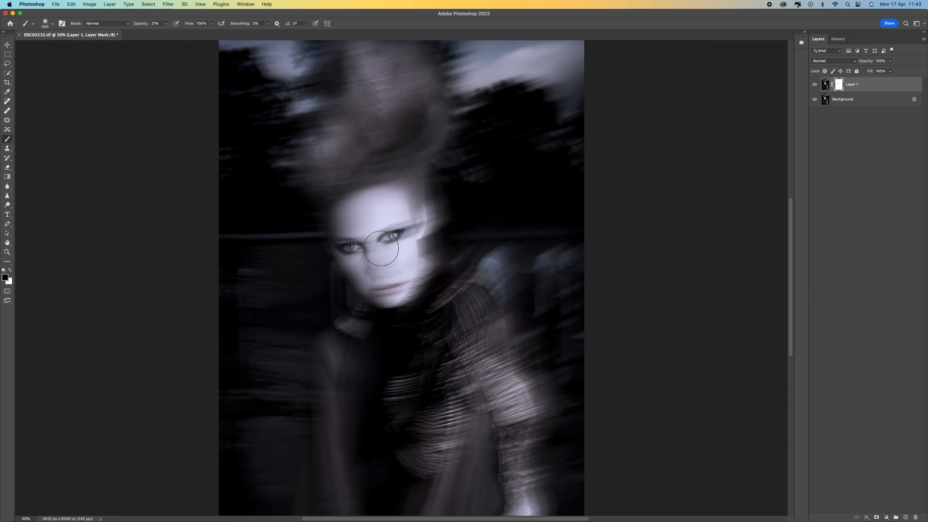
{"action": "left_click", "coordinate": [166, 24]}
{"action": "mouse_move", "coordinate": [365, 239]}
{"action": "left_mouse_down"}
{"action": "mouse_move", "coordinate": [395, 291]}
{"action": "mouse_move", "coordinate": [388, 279]}
{"action": "mouse_move", "coordinate": [412, 284]}
{"action": "mouse_move", "coordinate": [370, 290]}
{"action": "mouse_move", "coordinate": [390, 287]}
{"action": "mouse_move", "coordinate": [408, 232]}
{"action": "mouse_move", "coordinate": [379, 211]}
{"action": "mouse_move", "coordinate": [384, 294]}
{"action": "mouse_move", "coordinate": [348, 218]}
{"action": "mouse_move", "coordinate": [375, 282]}
{"action": "mouse_move", "coordinate": [395, 296]}
{"action": "left_mouse_up"}
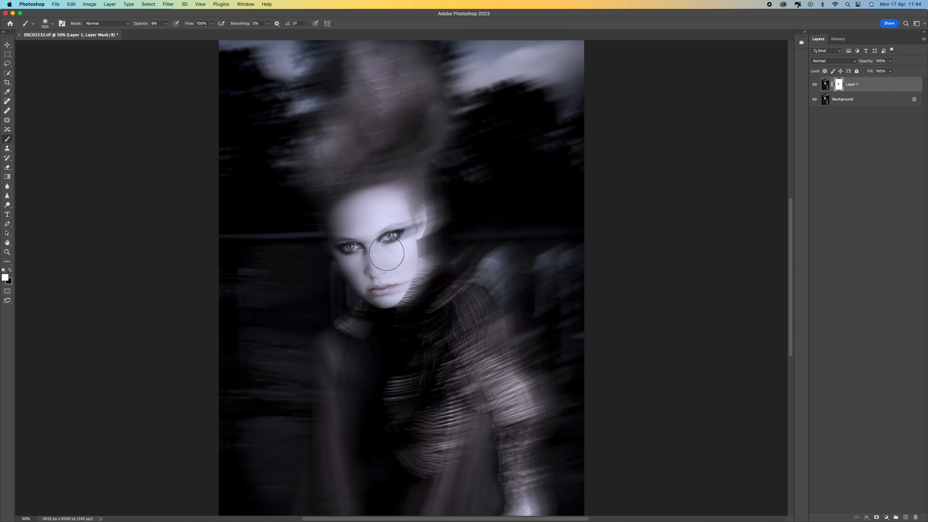
Reduce the brush size to 90 px and set its opacity to 24% for detailed mask painting around the eyes at 100% zoom.
{"action": "key", "text": "bracketleft"}
{"action": "key", "text": "bracketleft"}
{"action": "key", "text": "bracketleft"}
{"action": "key", "text": "super+1"}
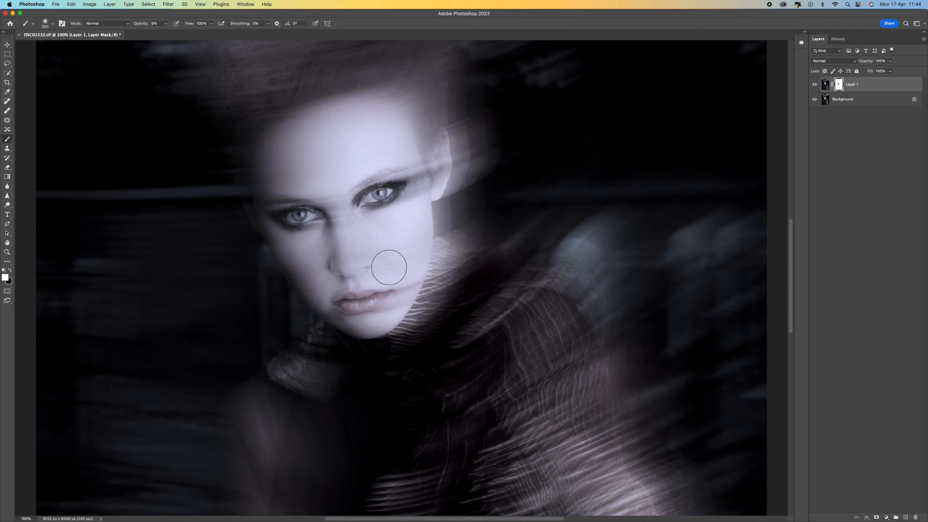
{"action": "key", "text": "bracketleft"}
{"action": "key", "text": "bracketleft"}
{"action": "key", "text": "bracketleft"}
{"action": "key", "text": "bracketleft"}
{"action": "left_click", "coordinate": [166, 23]}
{"action": "left_click_drag", "start_coordinate": [166, 31], "coordinate": [172, 32]}
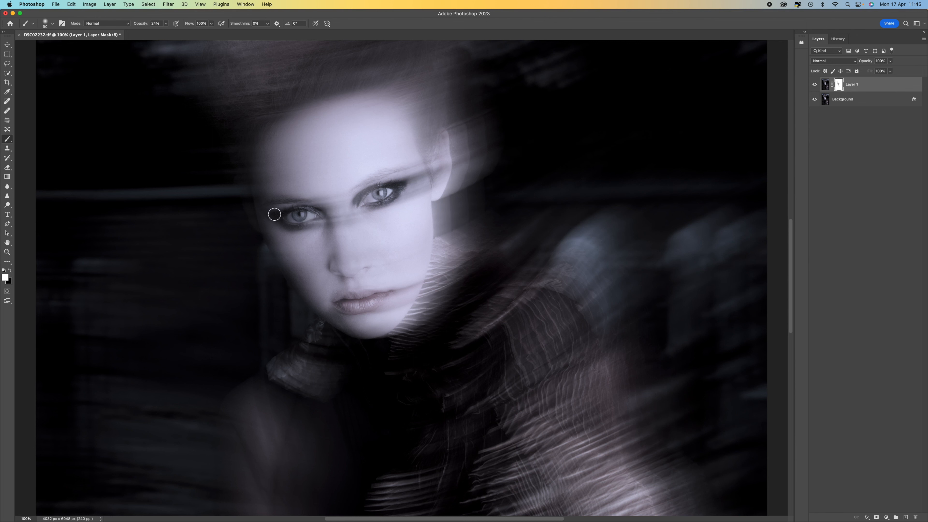
Paint white on the layer mask around the eyes at 24% opacity to soften the revealed areas, and check the whole portrait.
{"action": "mouse_move", "coordinate": [363, 195]}
{"action": "left_mouse_down"}
{"action": "mouse_move", "coordinate": [407, 181]}
{"action": "mouse_move", "coordinate": [366, 186]}
{"action": "left_mouse_up"}
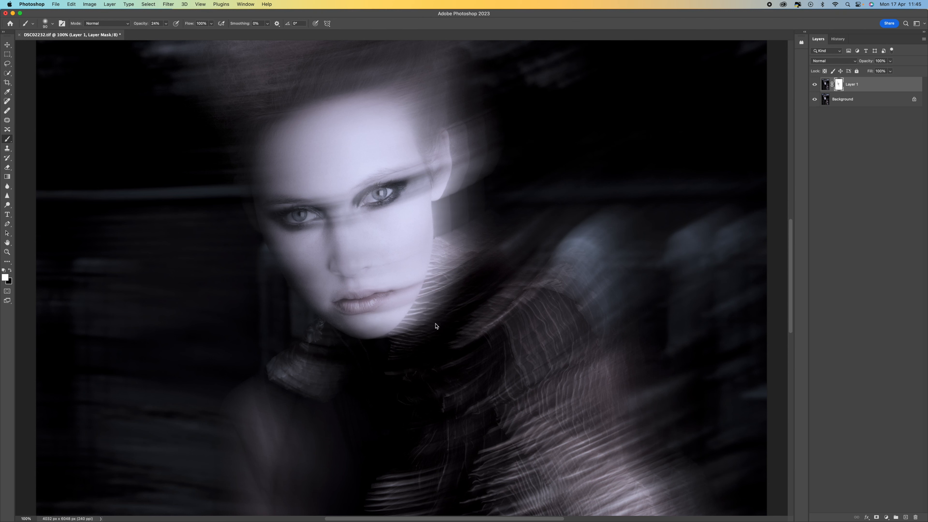
{"action": "key", "text": "super+minus"}
{"action": "key", "text": "super+minus"}
{"action": "key", "text": "super+minus"}
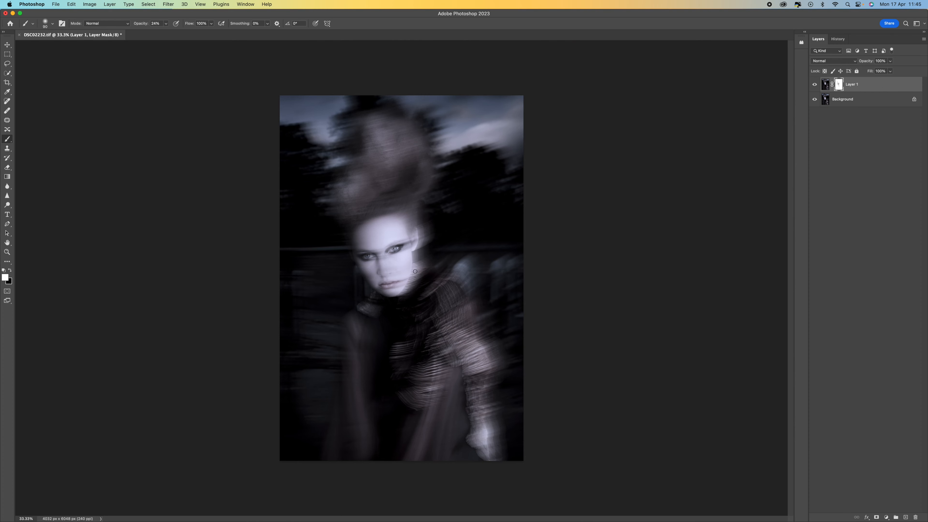
{"action": "key", "text": "super+plus"}
{"action": "key", "text": "super+plus"}
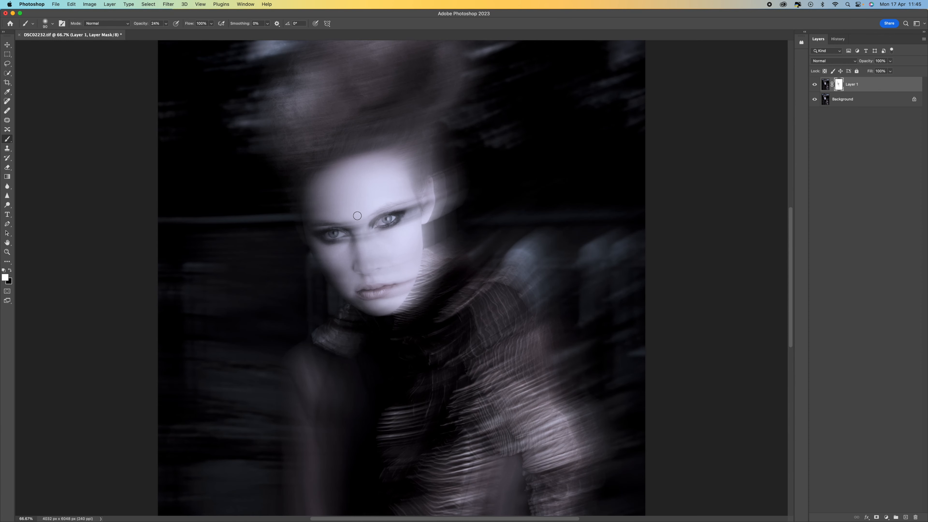
Paint black on the mask at 53% brush opacity over the bridge of the nose to clear the blur streak between the eyes.
{"action": "key", "text": "x"}
{"action": "left_click_drag", "start_coordinate": [167, 24], "coordinate": [179, 25]}
{"action": "mouse_move", "coordinate": [360, 242]}
{"action": "left_mouse_down"}
{"action": "mouse_move", "coordinate": [353, 224]}
{"action": "mouse_move", "coordinate": [354, 236]}
{"action": "left_mouse_up"}
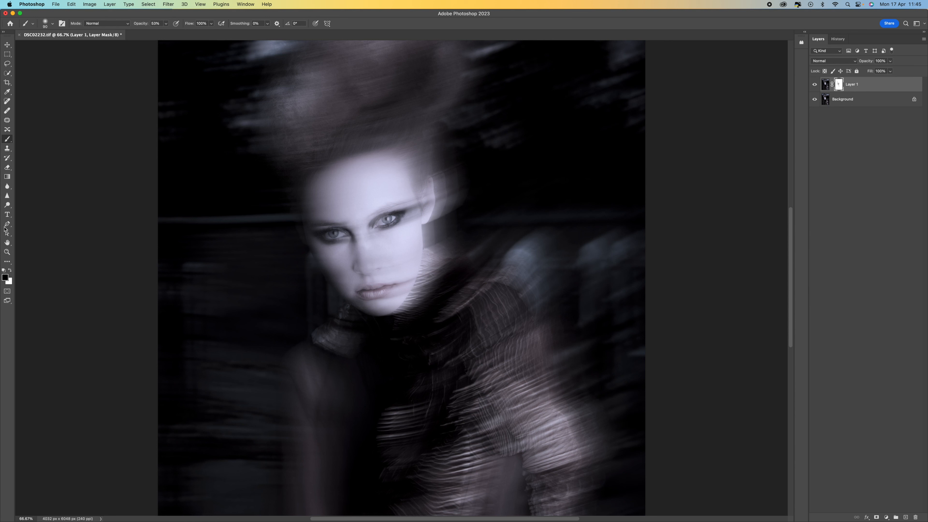
Paint white on the mask at 53% opacity from the eyes toward the ear to bring back the motion blur there.
{"action": "left_click", "coordinate": [11, 270]}
{"action": "mouse_move", "coordinate": [346, 239]}
{"action": "left_mouse_down"}
{"action": "mouse_move", "coordinate": [359, 235]}
{"action": "mouse_move", "coordinate": [330, 228]}
{"action": "mouse_move", "coordinate": [406, 225]}
{"action": "mouse_move", "coordinate": [426, 214]}
{"action": "left_mouse_up"}
{"action": "key", "text": "super+minus"}
{"action": "key", "text": "super+minus"}
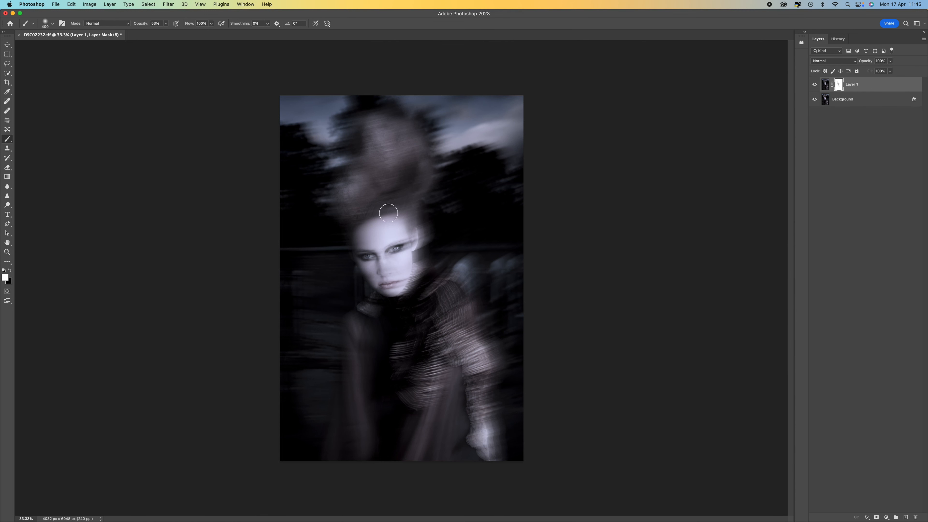
With a 600 px brush at 13% opacity, paint white below the chin and black over the dress and hair on the mask.
{"action": "left_click", "coordinate": [166, 23]}
{"action": "left_click_drag", "start_coordinate": [167, 32], "coordinate": [153, 38]}
{"action": "key", "text": "bracketright"}
{"action": "key", "text": "bracketright"}
{"action": "mouse_move", "coordinate": [394, 280]}
{"action": "left_mouse_down"}
{"action": "mouse_move", "coordinate": [400, 208]}
{"action": "mouse_move", "coordinate": [401, 291]}
{"action": "mouse_move", "coordinate": [396, 226]}
{"action": "mouse_move", "coordinate": [398, 280]}
{"action": "mouse_move", "coordinate": [413, 240]}
{"action": "mouse_move", "coordinate": [420, 268]}
{"action": "mouse_move", "coordinate": [400, 272]}
{"action": "mouse_move", "coordinate": [396, 220]}
{"action": "mouse_move", "coordinate": [380, 284]}
{"action": "mouse_move", "coordinate": [362, 226]}
{"action": "mouse_move", "coordinate": [393, 316]}
{"action": "left_mouse_up"}
{"action": "left_click", "coordinate": [10, 270]}
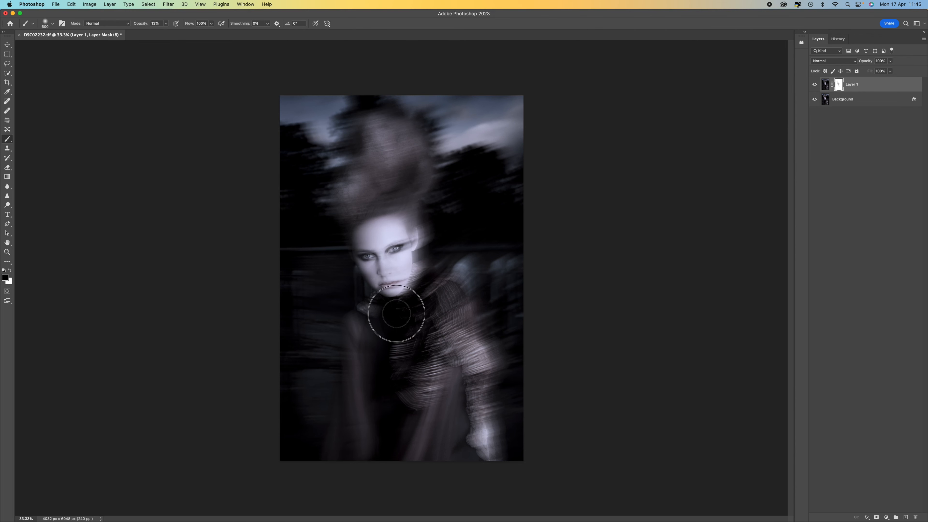
{"action": "mouse_move", "coordinate": [352, 409]}
{"action": "left_mouse_down"}
{"action": "mouse_move", "coordinate": [431, 287]}
{"action": "mouse_move", "coordinate": [448, 278]}
{"action": "mouse_move", "coordinate": [425, 281]}
{"action": "mouse_move", "coordinate": [425, 237]}
{"action": "mouse_move", "coordinate": [407, 217]}
{"action": "mouse_move", "coordinate": [414, 175]}
{"action": "left_mouse_up"}
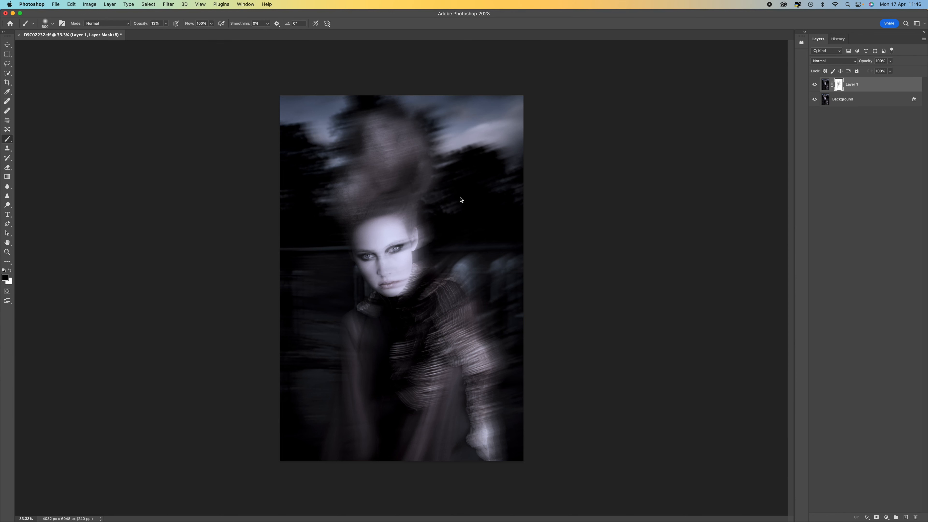
Take a history snapshot of the current result and compare it with the original image and the earlier snapshot.
{"action": "left_click", "coordinate": [837, 39]}
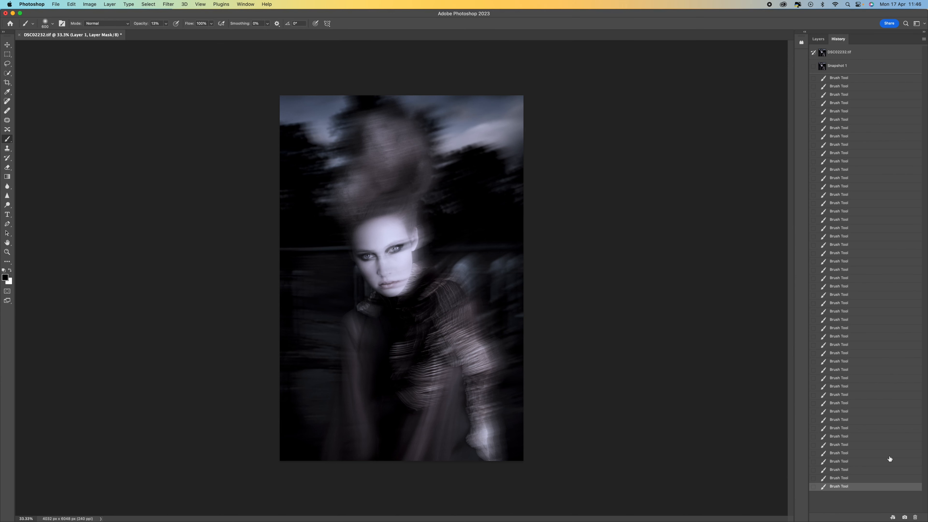
{"action": "left_click", "coordinate": [905, 517]}
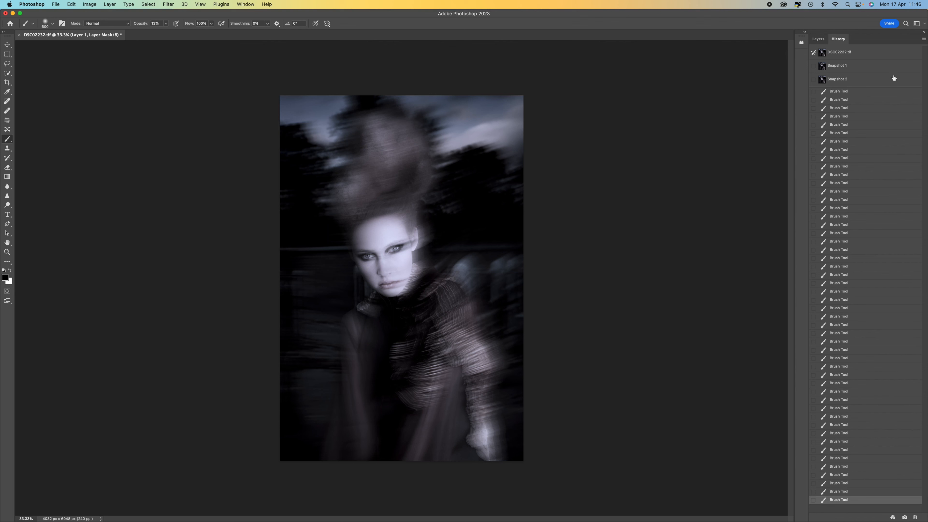
{"action": "left_click", "coordinate": [879, 53]}
{"action": "left_click", "coordinate": [863, 81]}
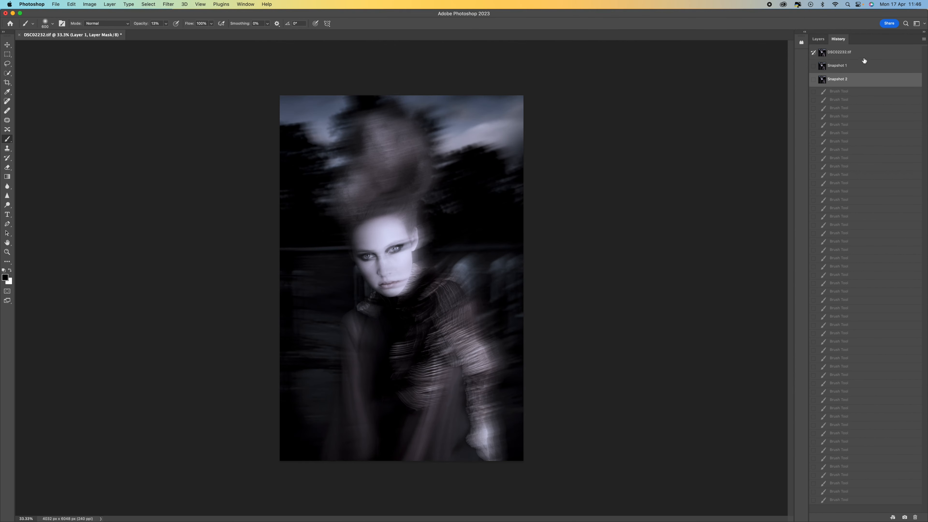
{"action": "left_click", "coordinate": [859, 70]}
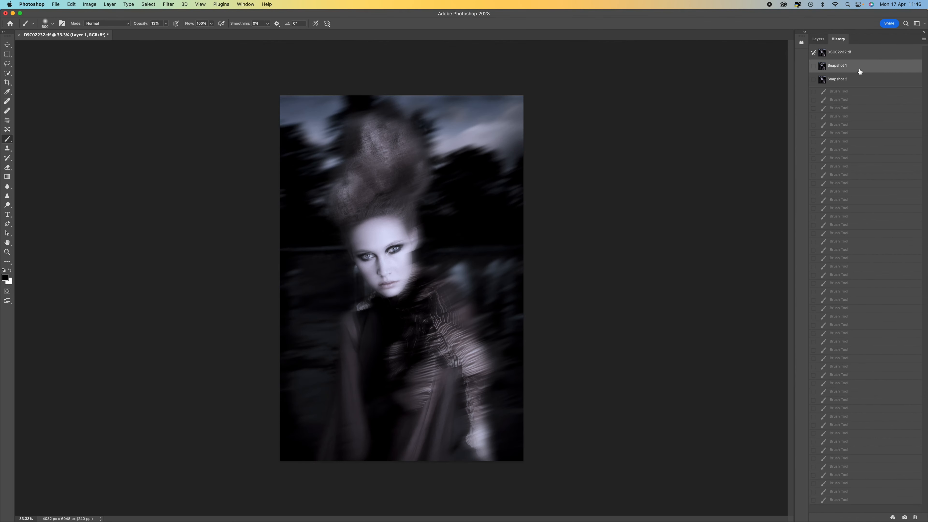
{"action": "left_click", "coordinate": [874, 82]}
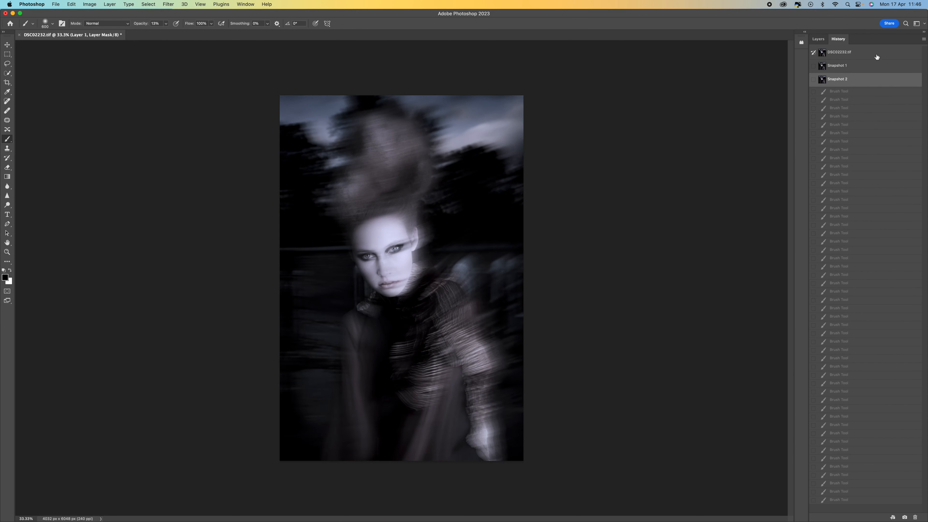
{"action": "left_click", "coordinate": [876, 56]}
{"action": "left_click", "coordinate": [873, 79]}
Examine the face, dress and arm at closer zoom to judge the finished blur effect.
{"action": "key", "text": "super+plus"}
{"action": "key", "text": "super+plus"}
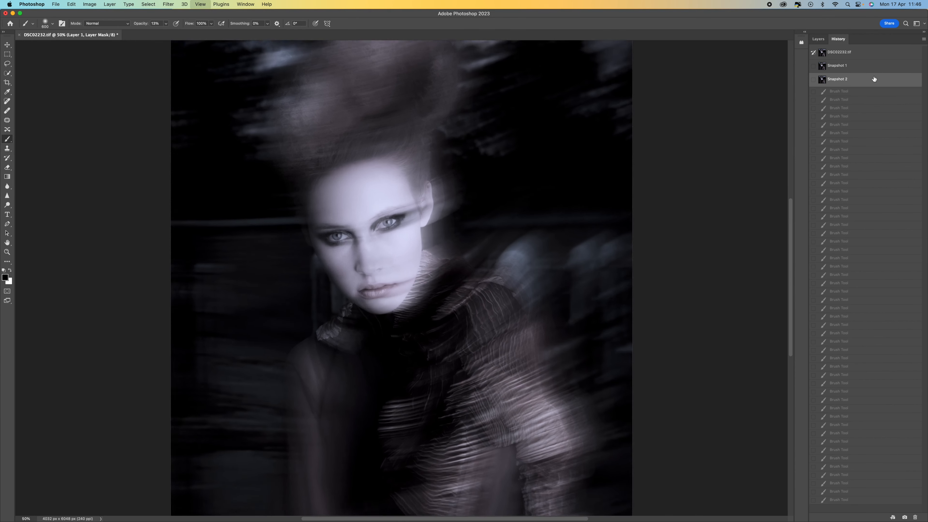
{"action": "scroll", "coordinate": [714, 67], "scroll_direction": "down", "scroll_amount": 2}
{"action": "scroll", "coordinate": [713, 67], "scroll_direction": "down", "scroll_amount": 5}
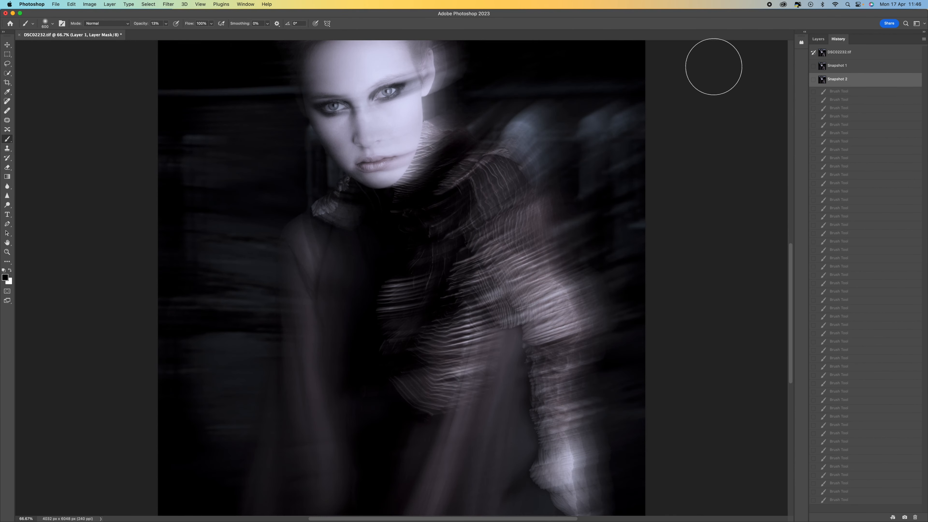
{"action": "key", "text": "super+minus"}
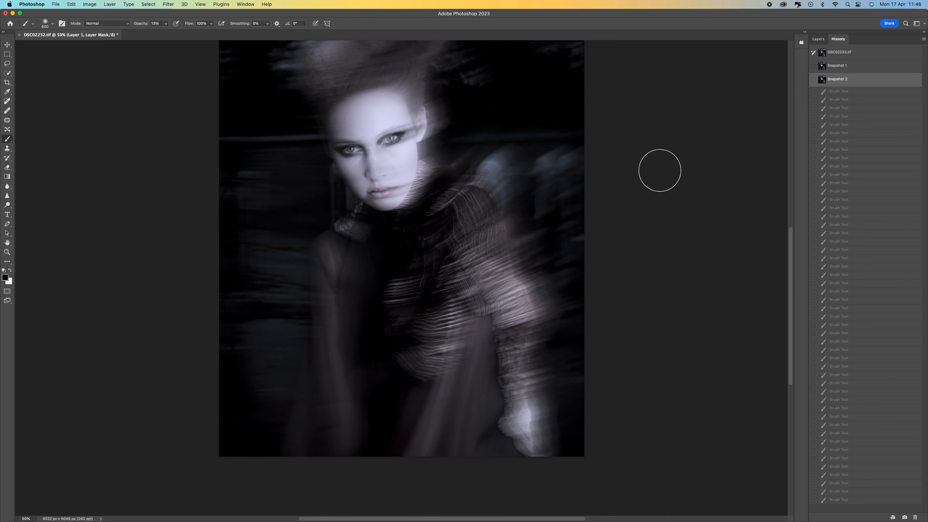
{"action": "scroll", "coordinate": [659, 171], "scroll_direction": "up", "scroll_amount": 6}
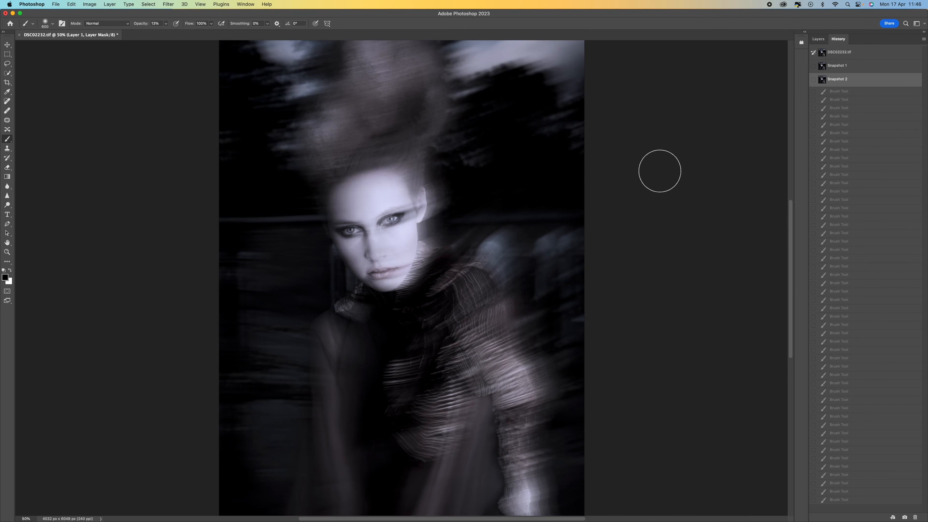